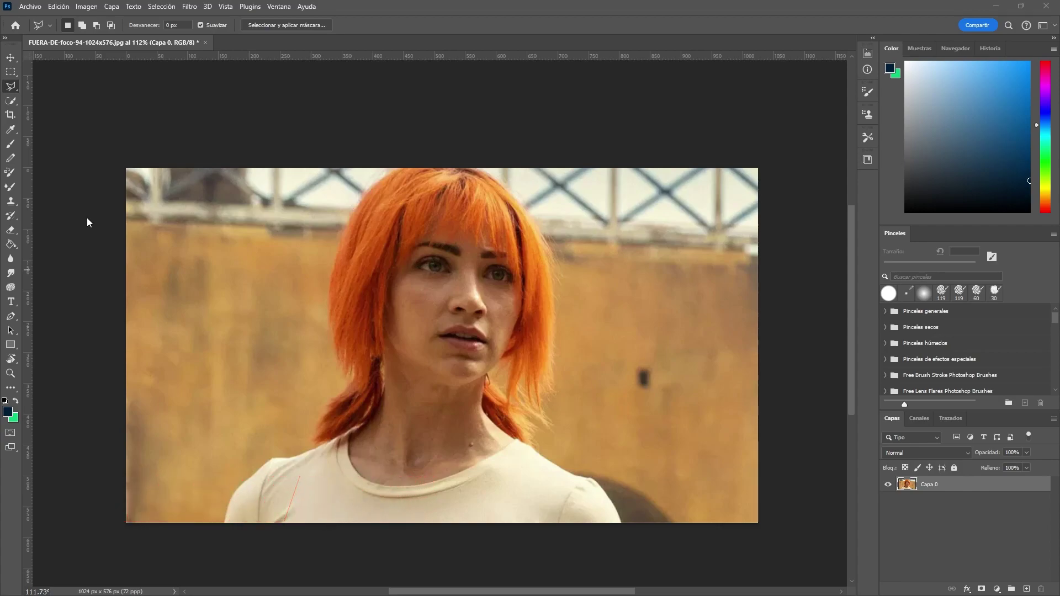
Zoom in on the eyes and face to inspect the soft 1024×576 portrait, then open the Imagen menu.
key("z")
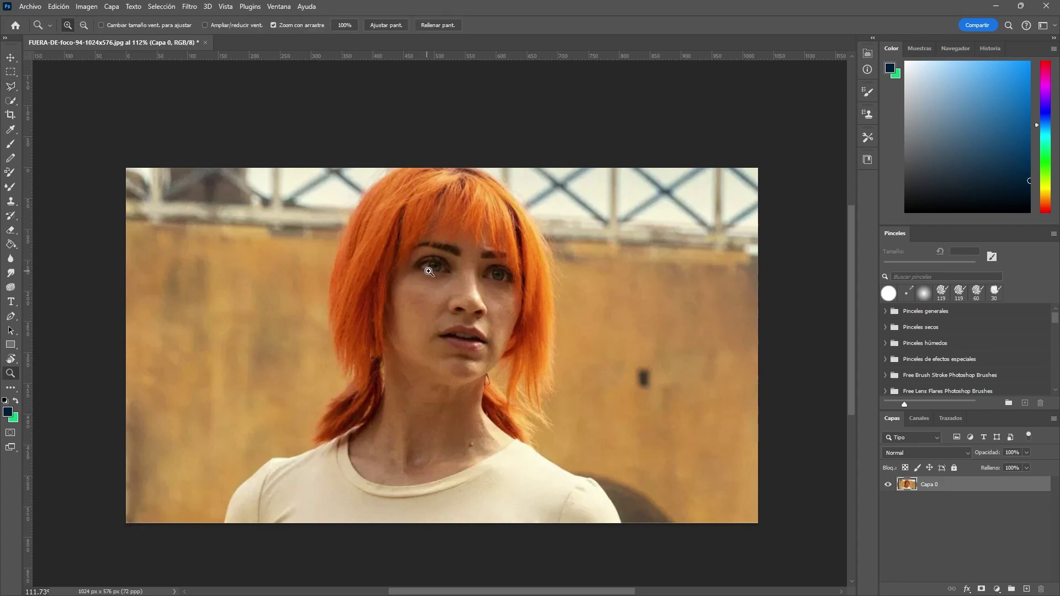
left_click_drag(425, 275, 469, 278)
key("l")
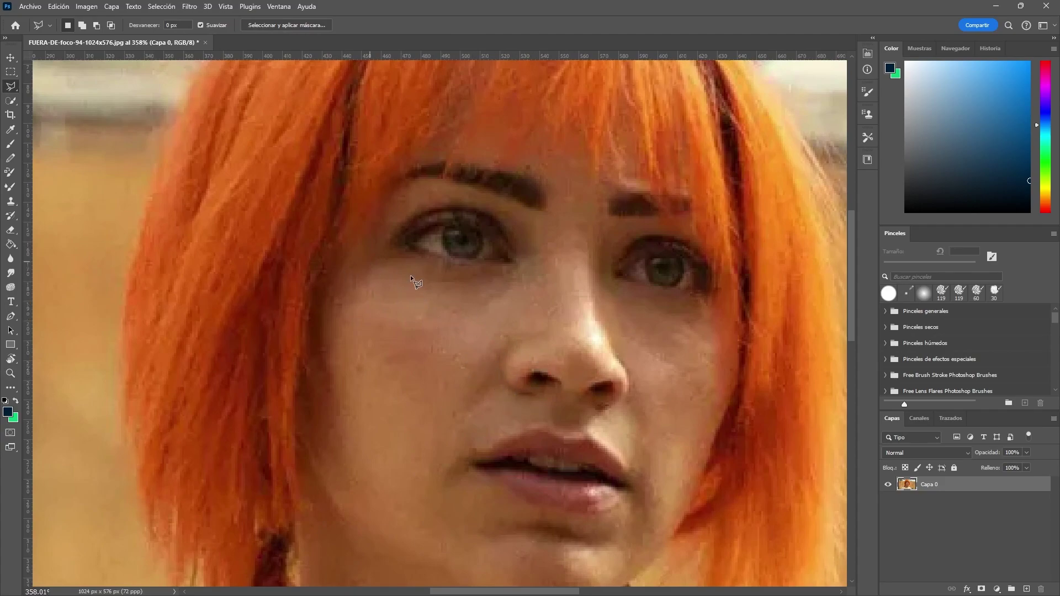
mouse_move(409, 257)
left_mouse_down()
mouse_move(348, 283)
mouse_move(372, 270)
left_mouse_up()
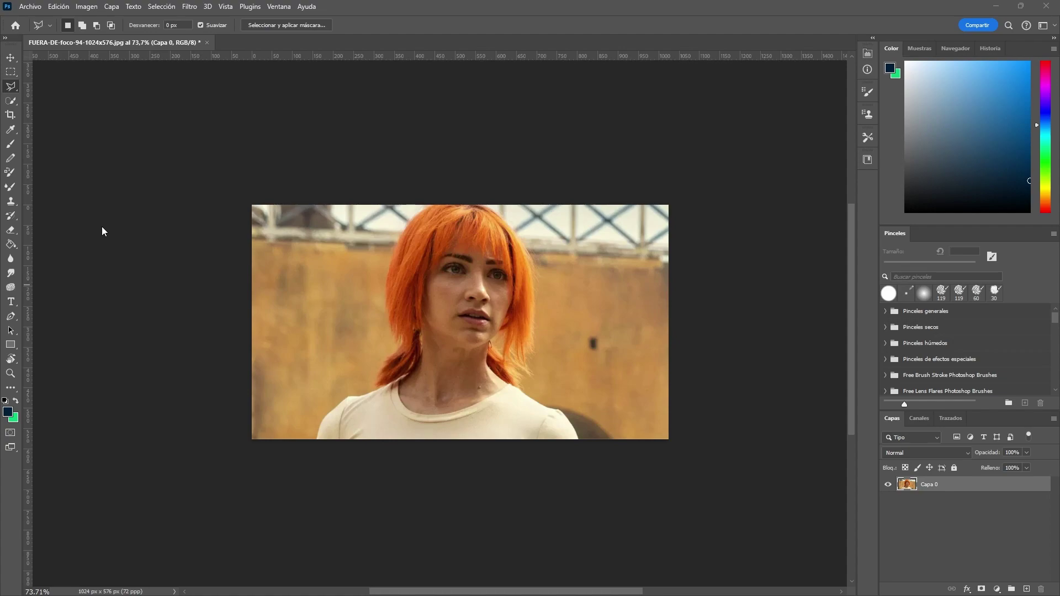
key("z")
left_click_drag(485, 274, 463, 297)
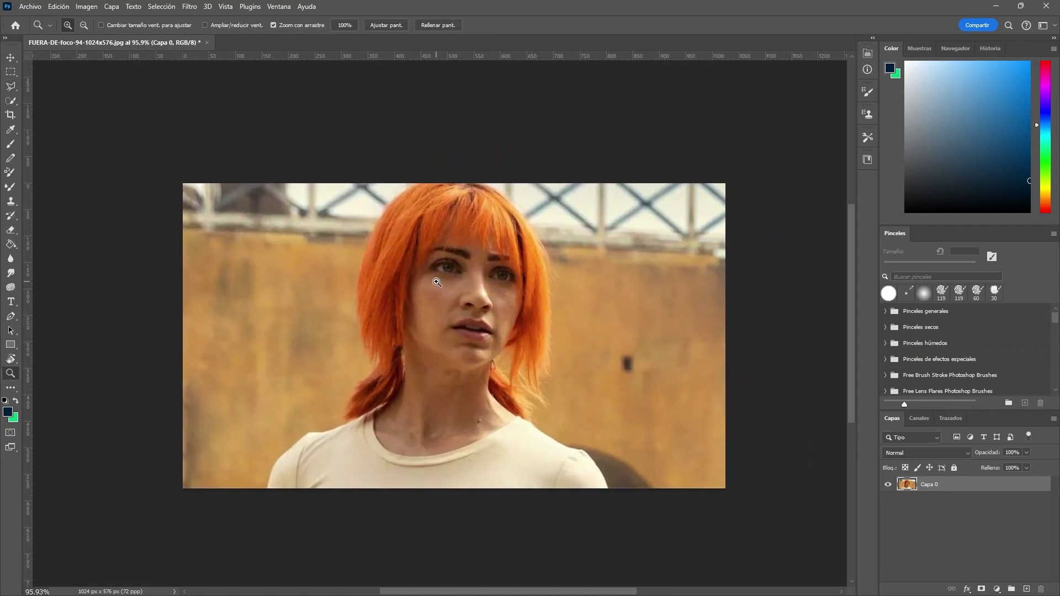
left_click(87, 7)
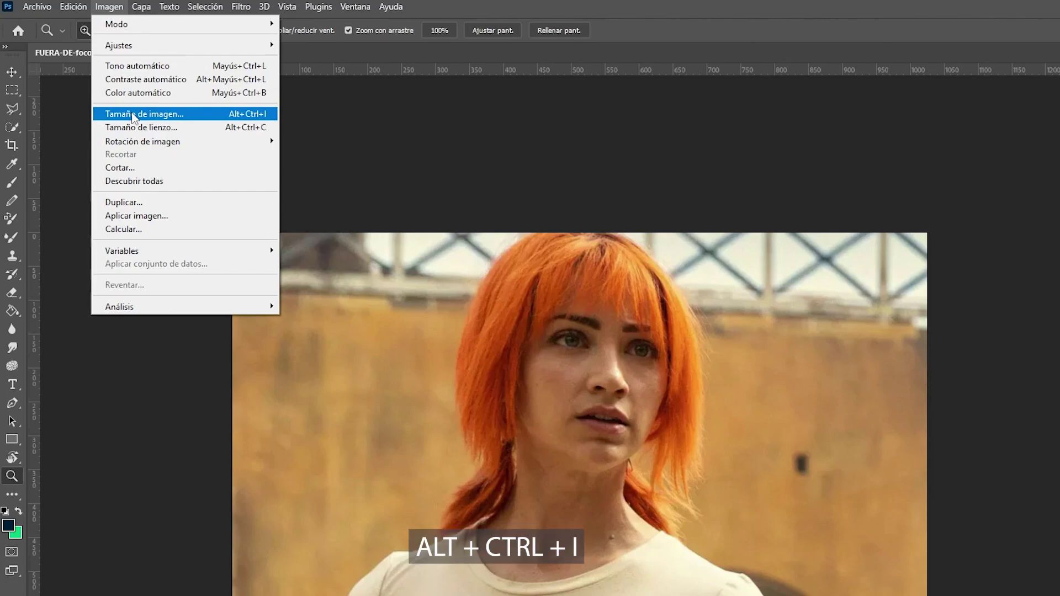
Resize the image to 300 ppi (4267×2400 px) using Conservar detalles 2.0 with Reducir ruido at 100.
left_click(133, 115)
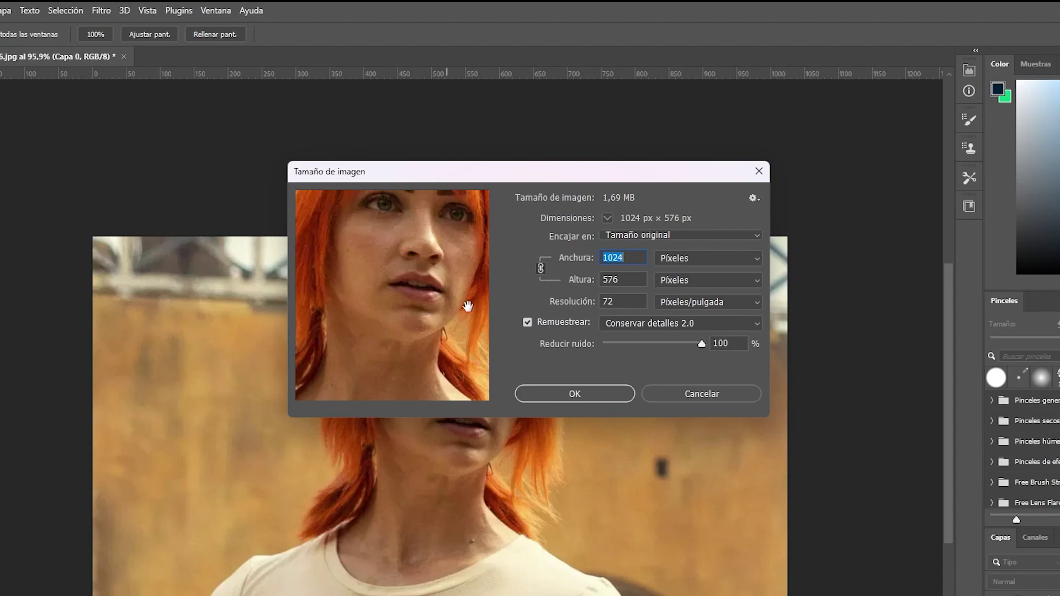
left_click(622, 302)
type("300")
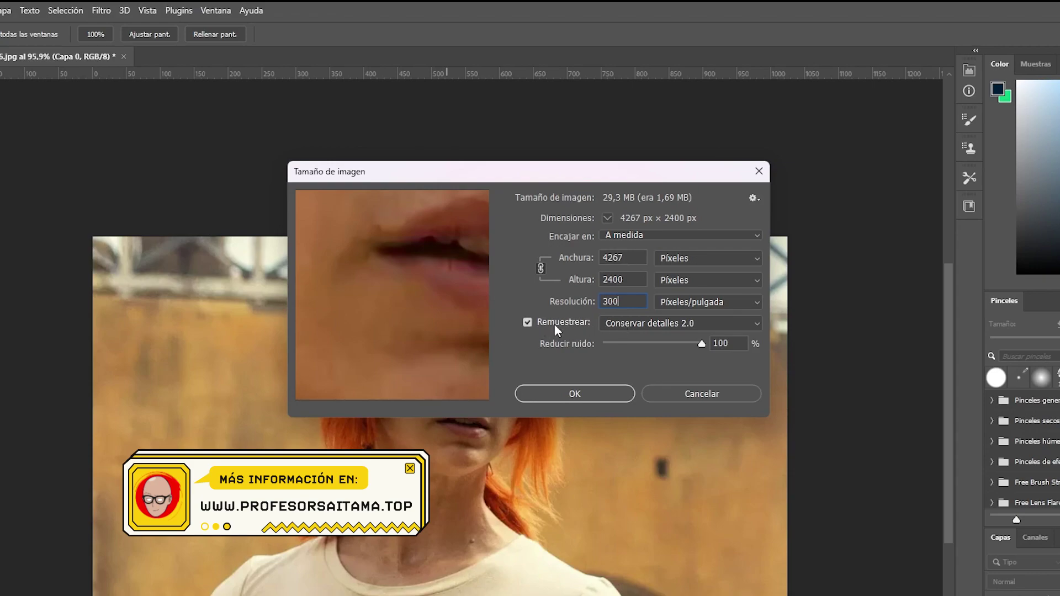
left_click(629, 324)
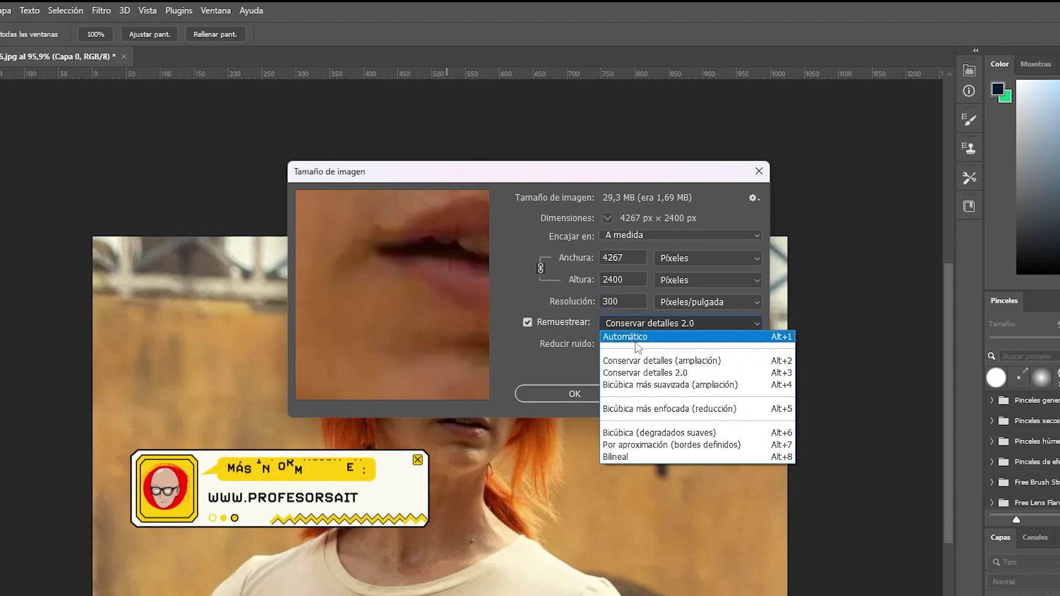
left_click(635, 342)
left_click(627, 325)
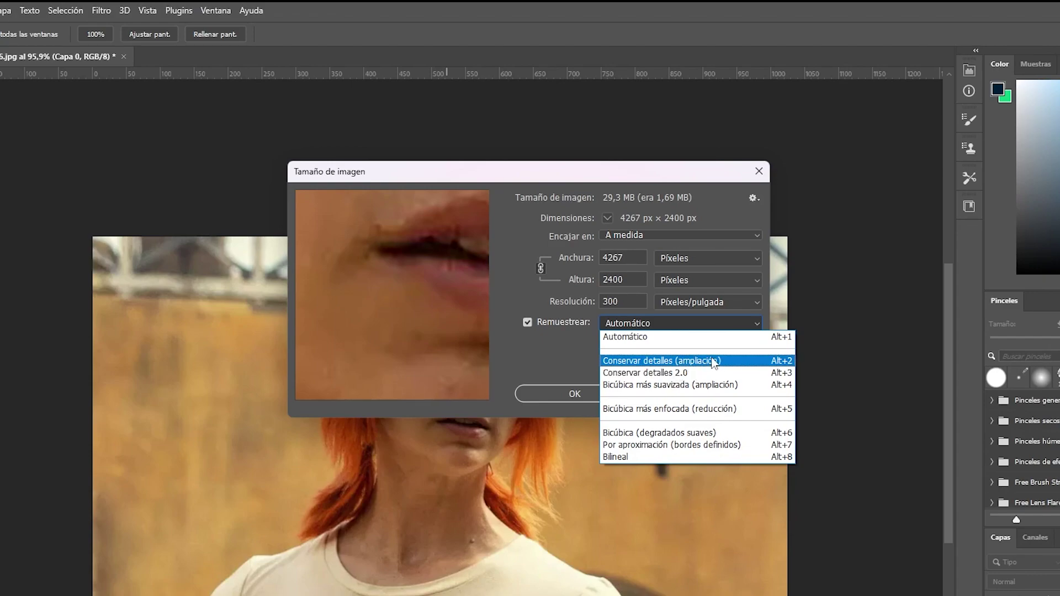
left_click(732, 374)
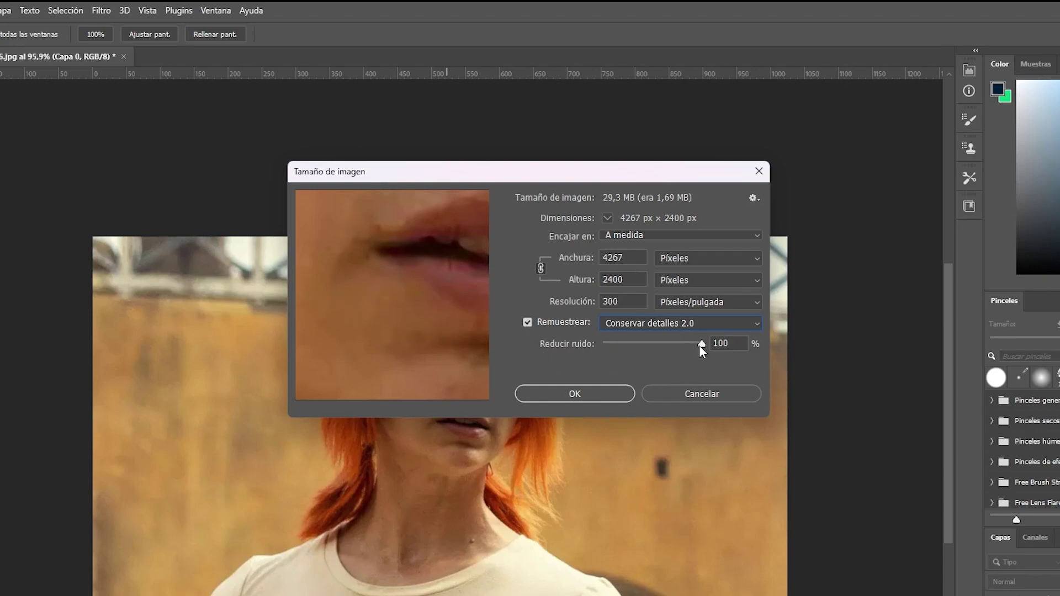
left_click_drag(701, 343, 539, 340)
left_click_drag(602, 343, 721, 353)
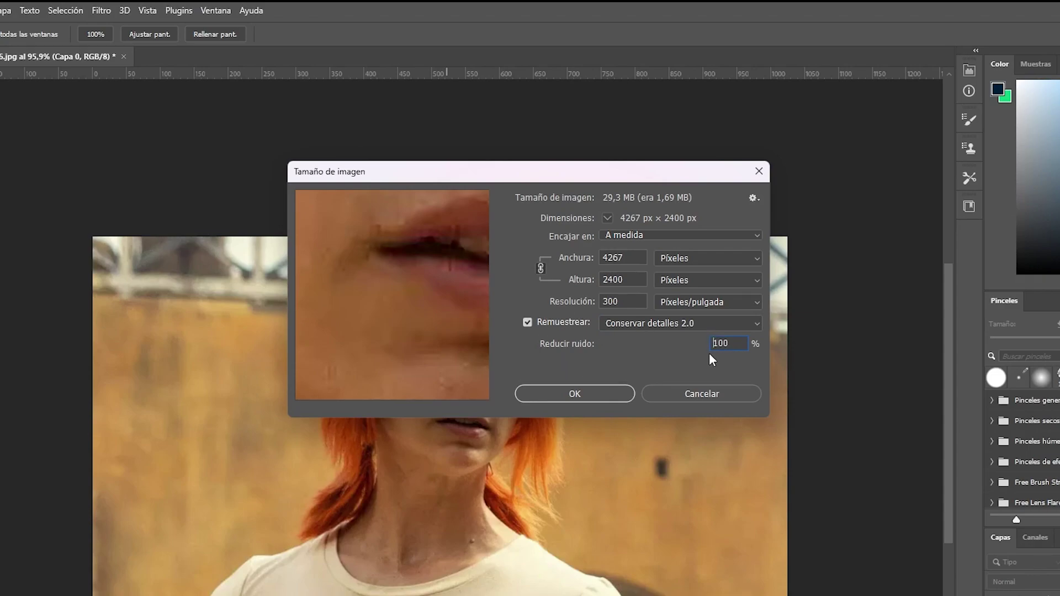
left_click(597, 393)
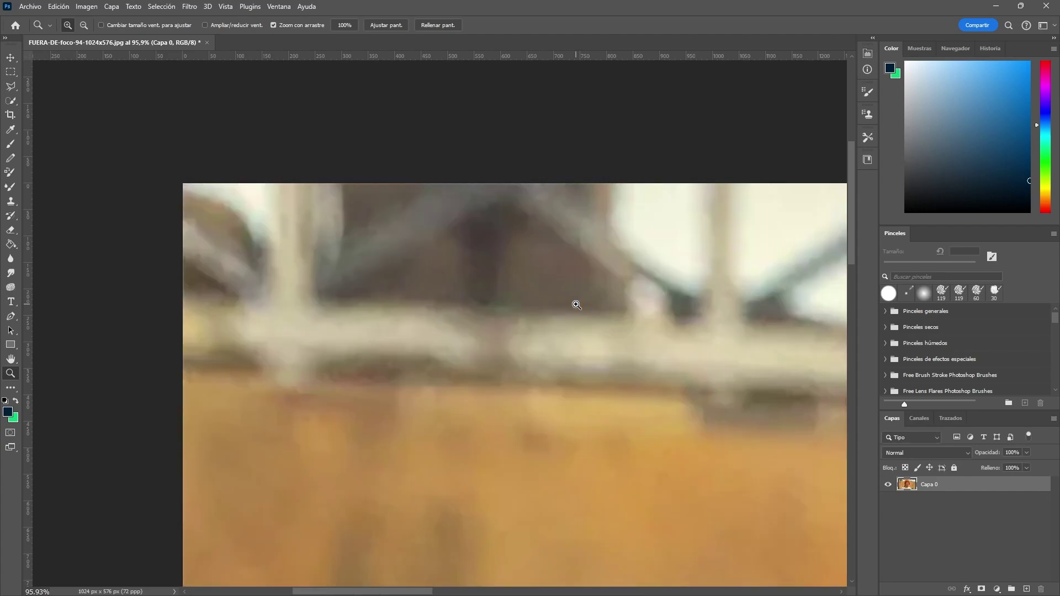
mouse_move(577, 304)
left_mouse_down()
mouse_move(496, 260)
mouse_move(527, 268)
mouse_move(500, 238)
left_mouse_up()
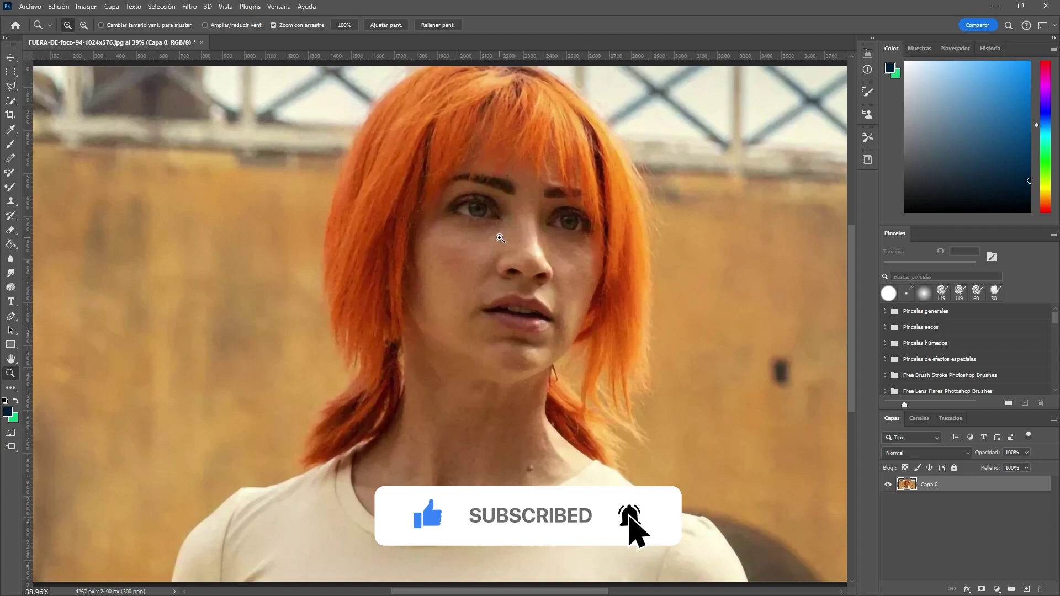
Apply the Reducir ruido filter with Intensidad 9 and Conservar detalles 21%.
left_click(191, 8)
mouse_move(248, 223)
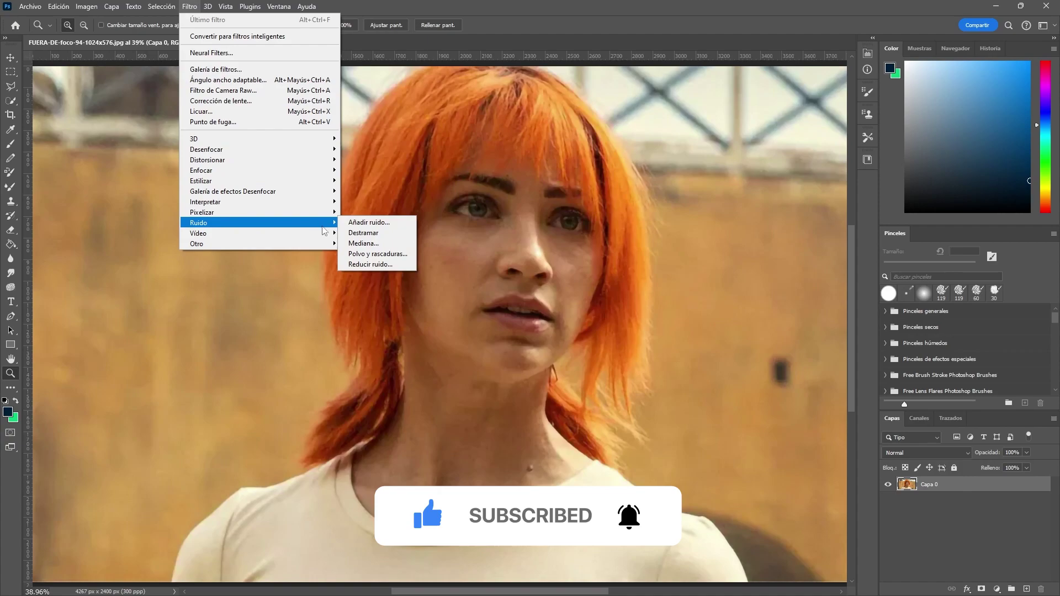
left_click(370, 265)
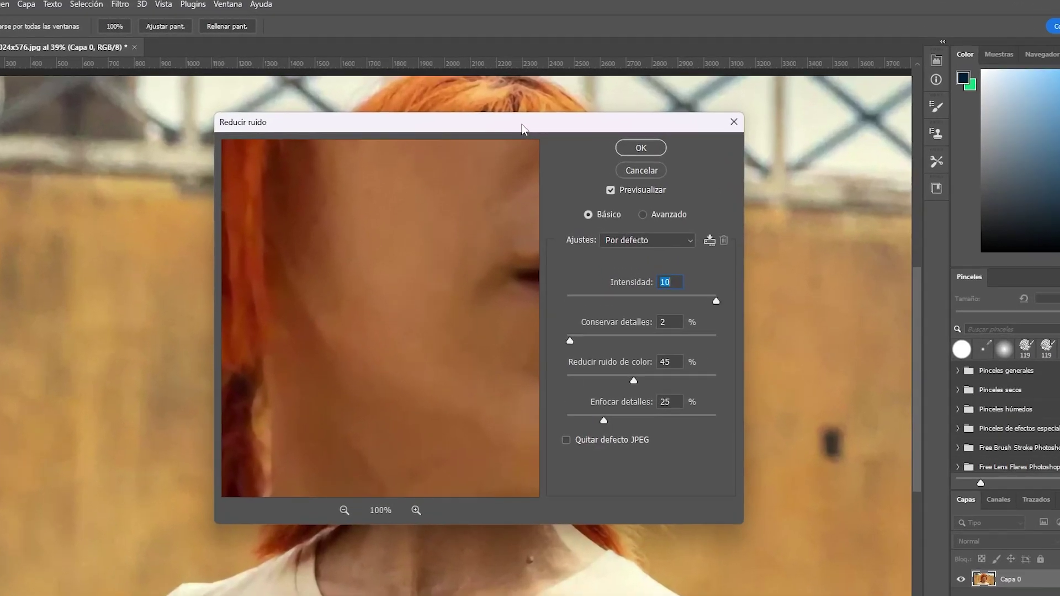
left_click_drag(440, 348, 295, 379)
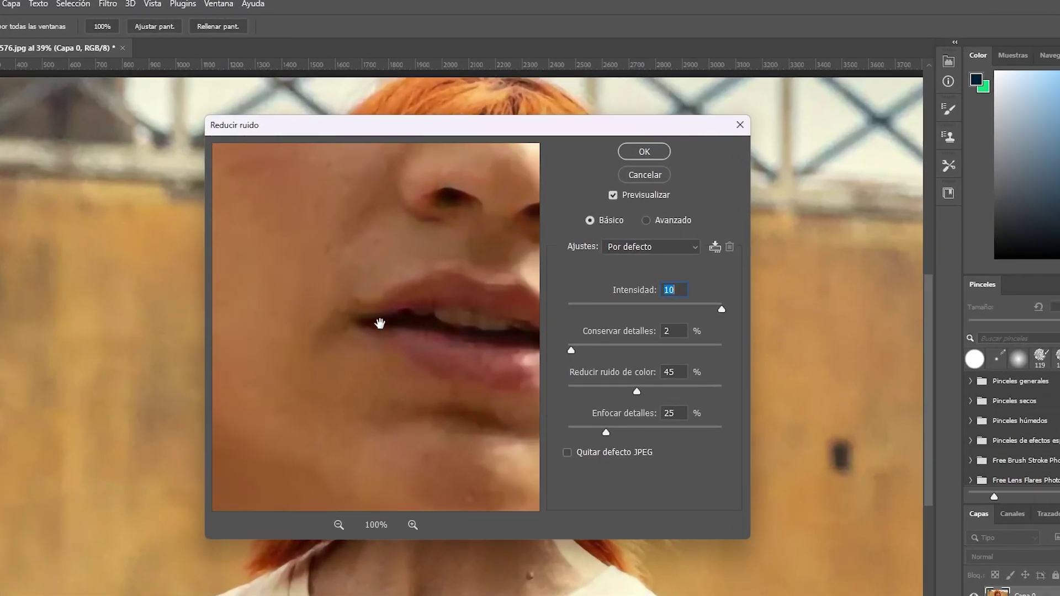
mouse_move(724, 311)
left_mouse_down()
mouse_move(704, 312)
mouse_move(740, 316)
left_mouse_up()
mouse_move(572, 356)
left_mouse_down()
mouse_move(743, 359)
mouse_move(577, 355)
left_mouse_up()
left_click(640, 152)
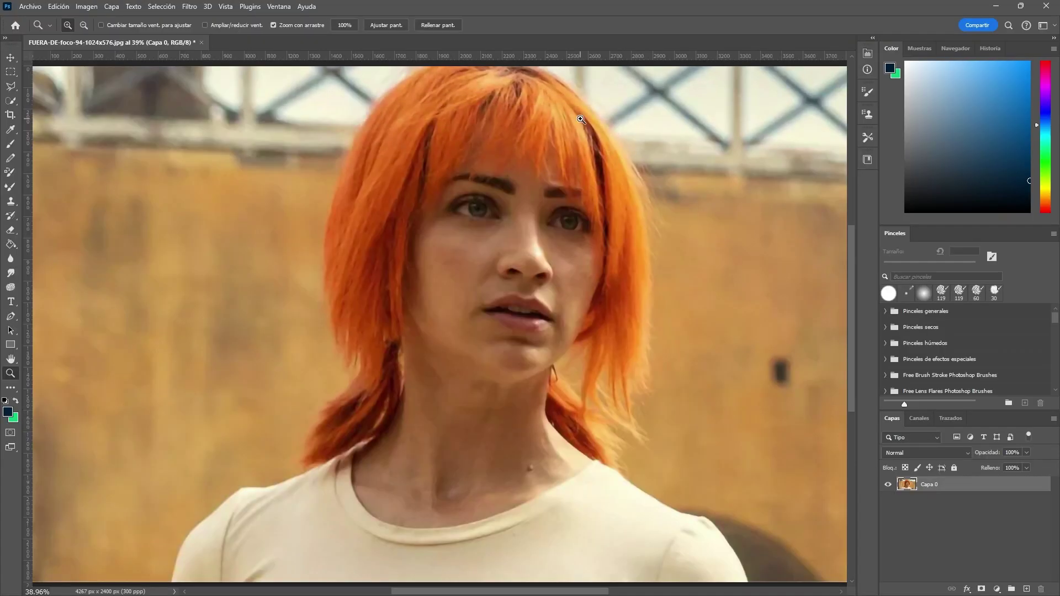
Apply Tono automático to the enlarged portrait from the Imagen menu.
scroll(431, 154, "down", 1)
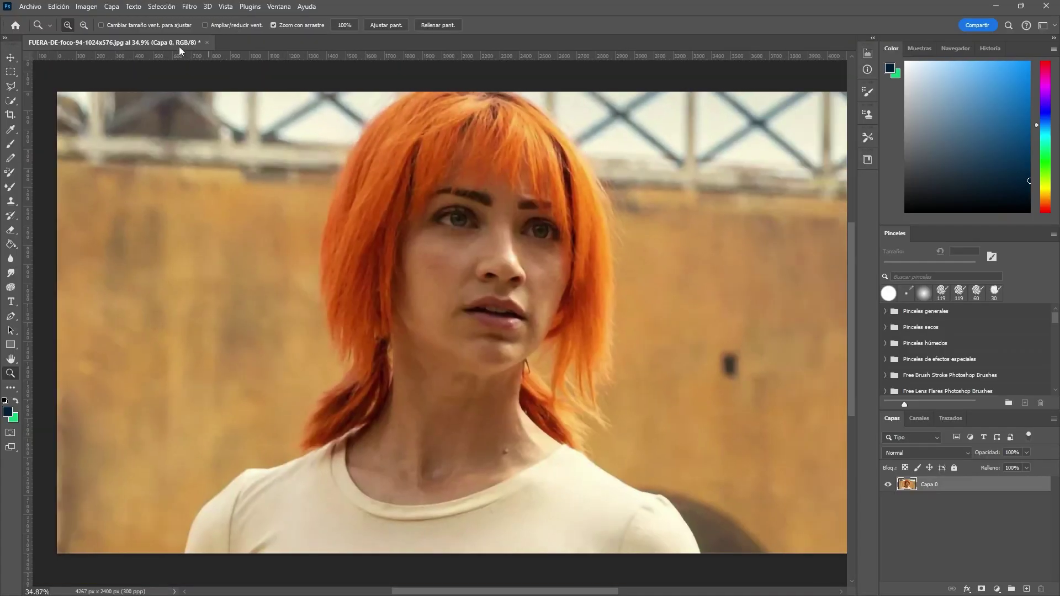
left_click(97, 8)
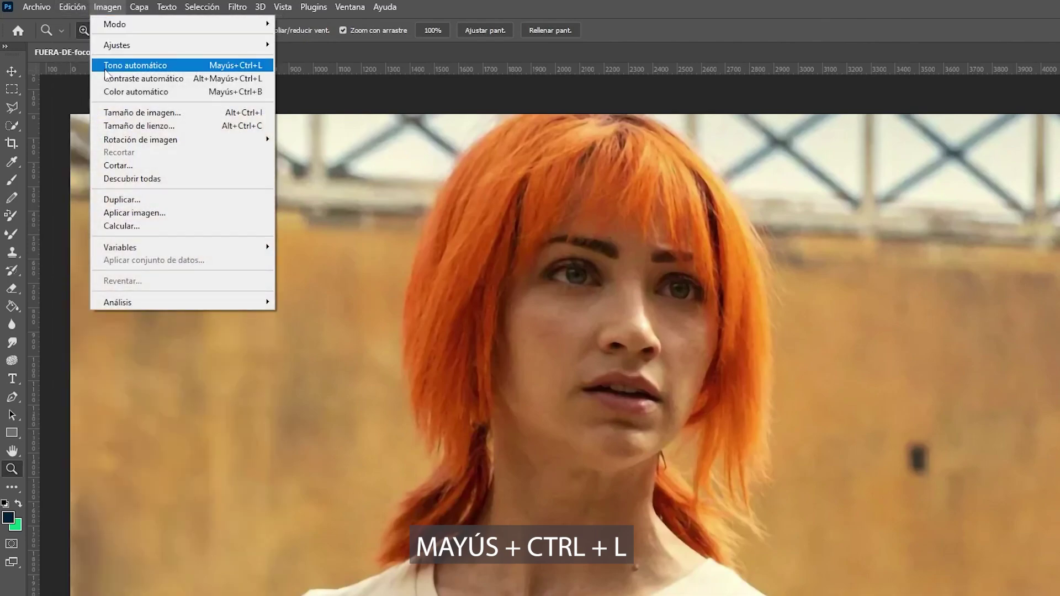
left_click(105, 70)
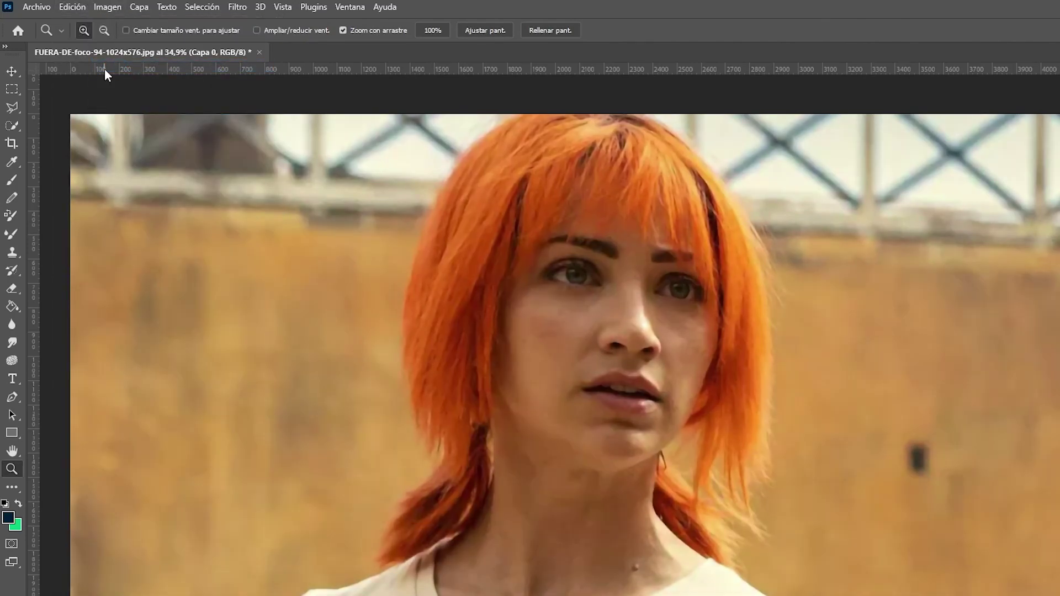
left_click(99, 8)
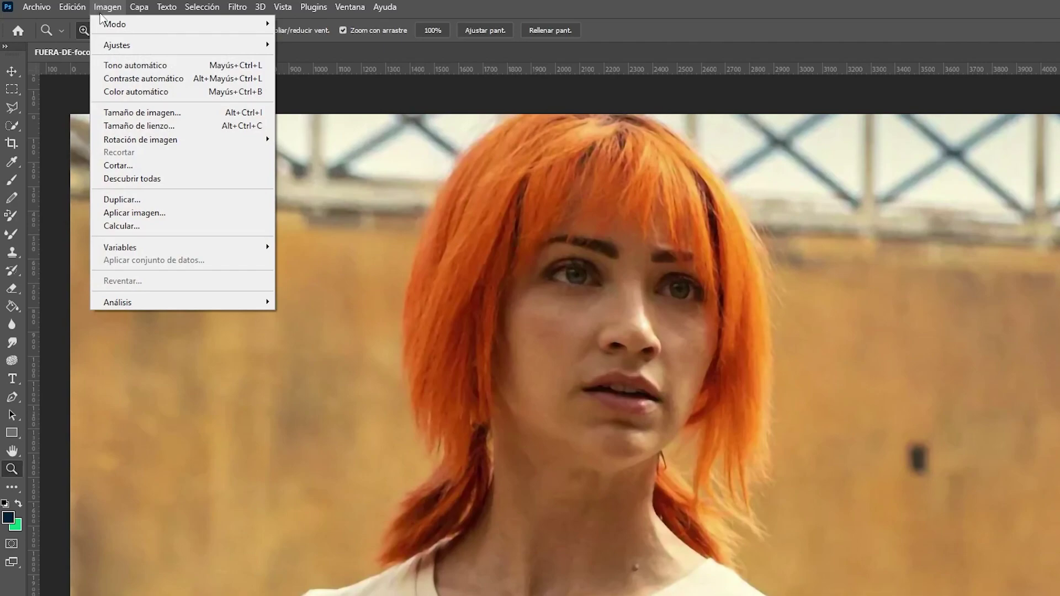
mouse_move(181, 45)
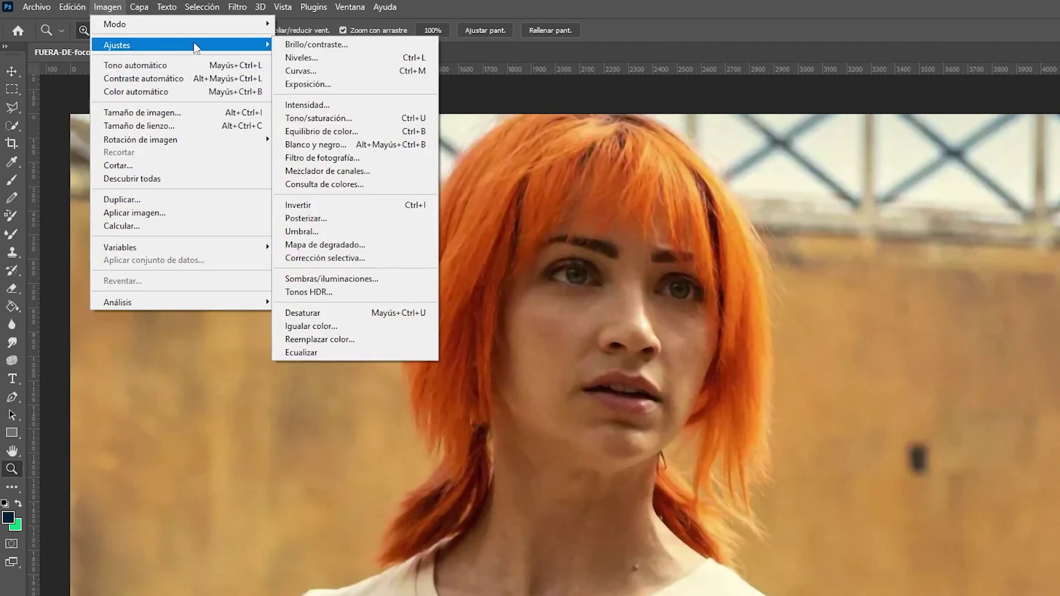
Apply a Brillo/contraste adjustment with Contraste raised to 17.
left_click(339, 43)
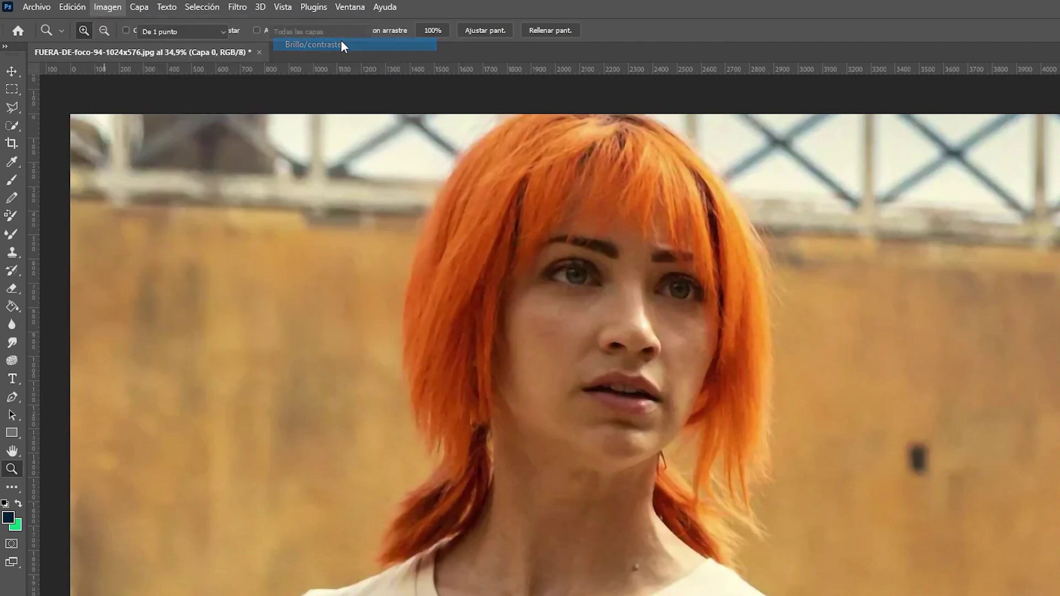
left_click_drag(816, 178, 838, 175)
left_click(937, 126)
key("z")
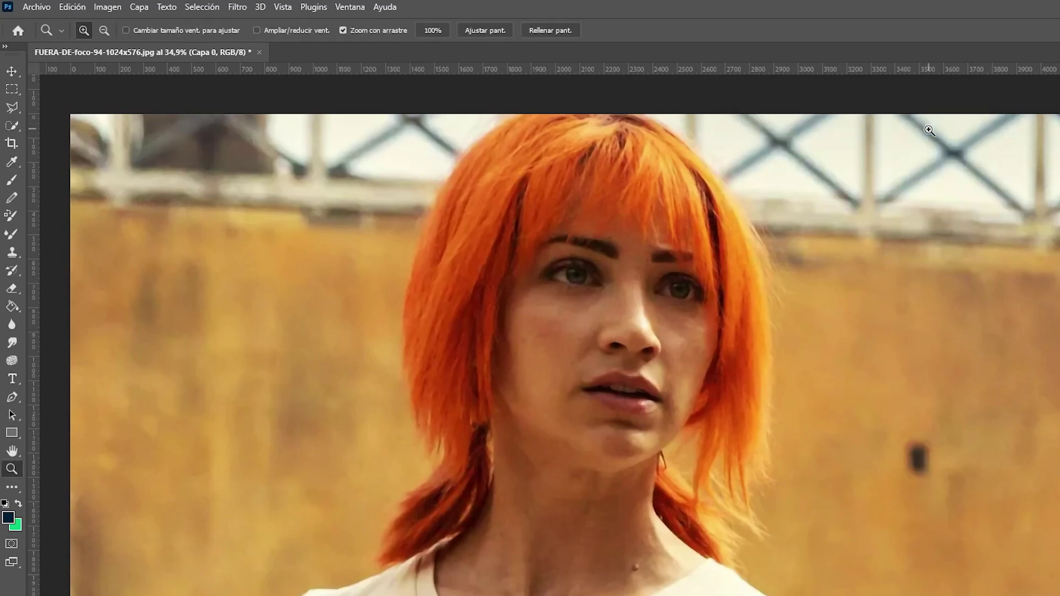